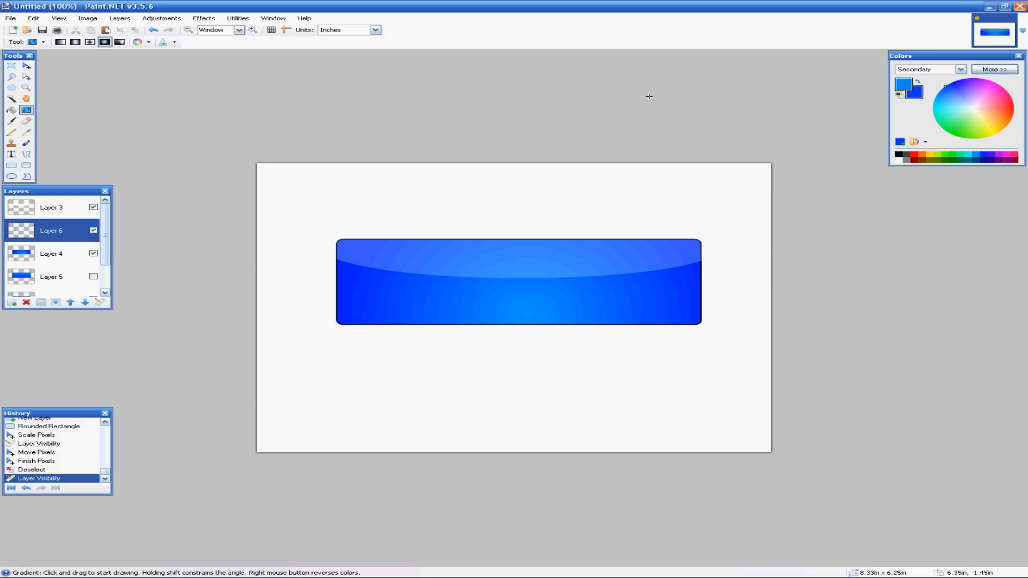
Step: Create a new blank image at the default size and add a layer above its background
left_click(13, 30)
left_click(524, 348)
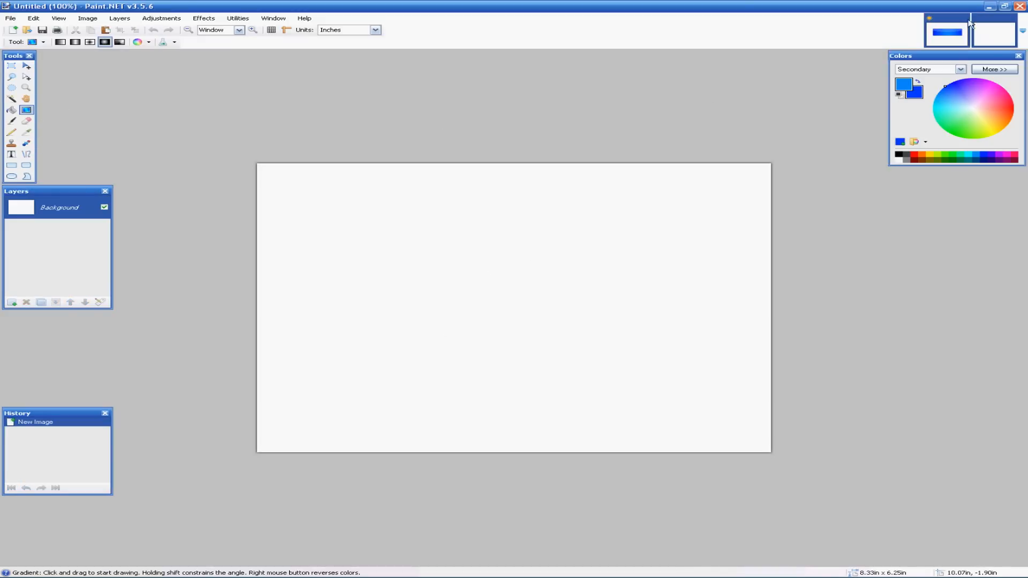
left_click(12, 302)
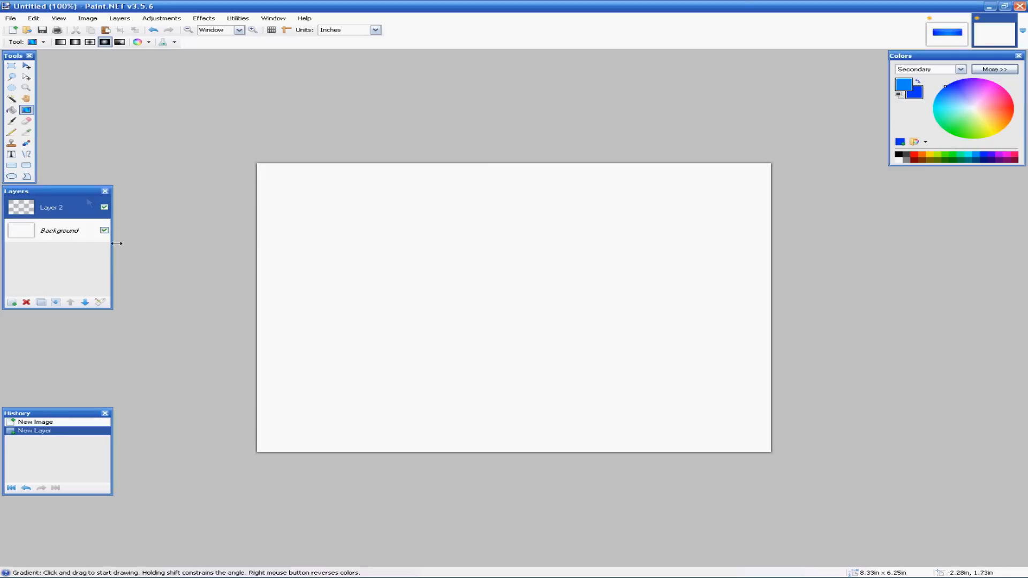
Step: Draw a filled rounded rectangle in the darker blue, about 5.65 by 1.79 in, across the upper middle of the canvas
left_click(25, 166)
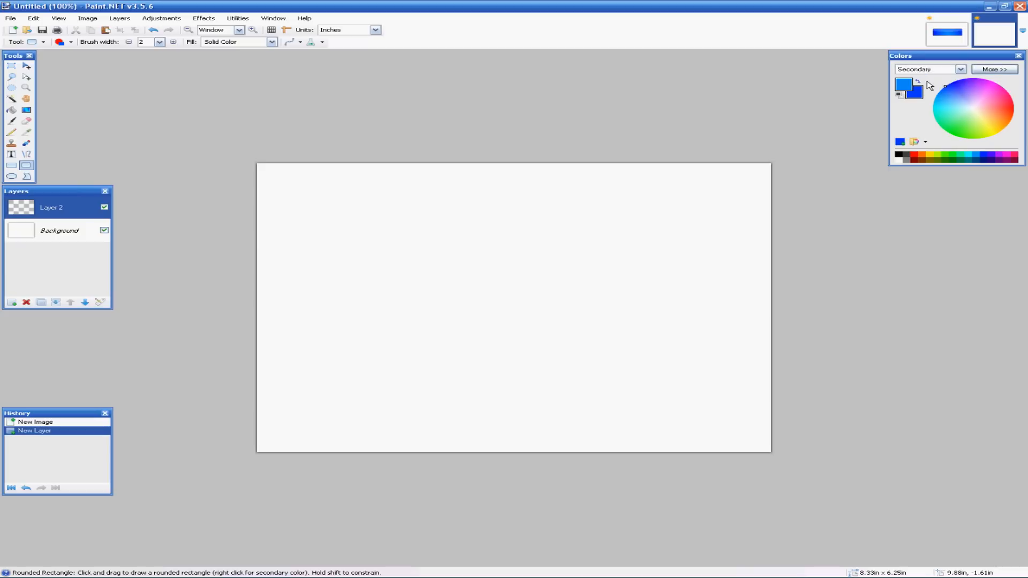
left_click(919, 82)
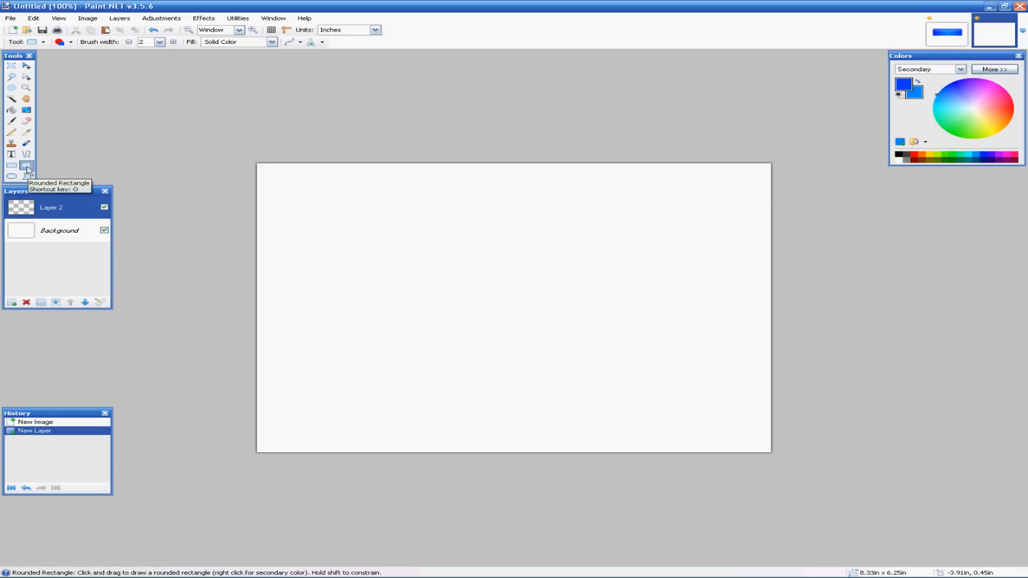
left_click(69, 43)
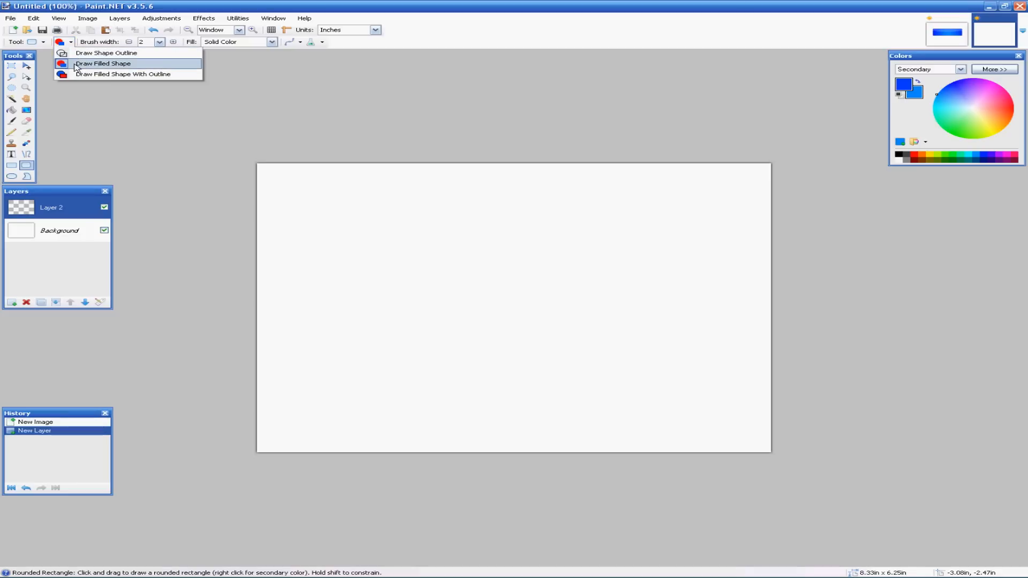
left_click(76, 66)
left_click_drag(349, 237, 698, 320)
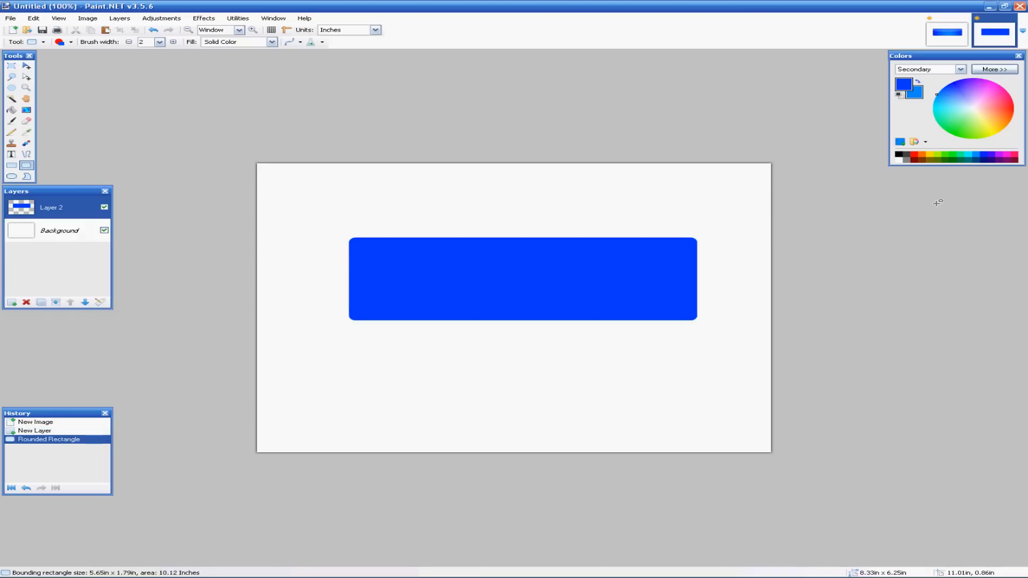
Step: Move the blue rounded rectangle slightly left and down on the canvas, then deselect it
left_click(26, 65)
left_click_drag(452, 270, 433, 282)
key("ctrl+d")
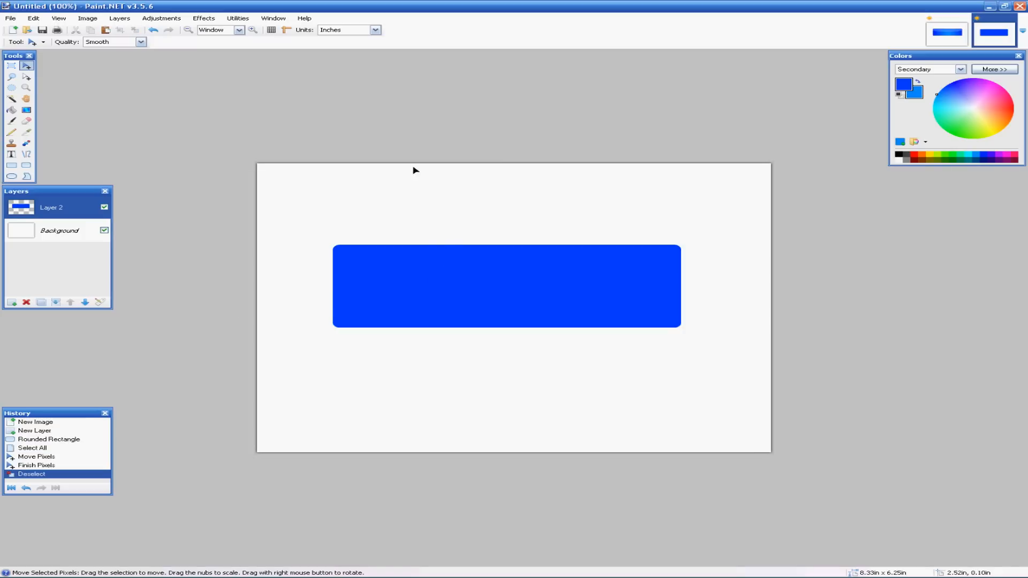
Step: Select the blue rounded rectangle with the Magic Wand and compare it with the finished reference button image
left_click(16, 101)
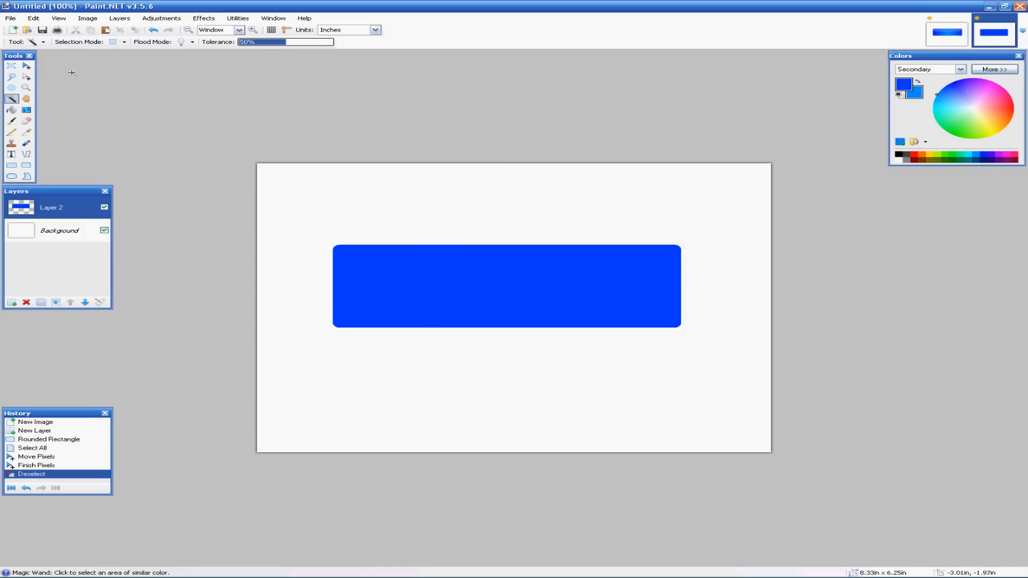
left_click(124, 42)
left_click(140, 53)
left_click(470, 288)
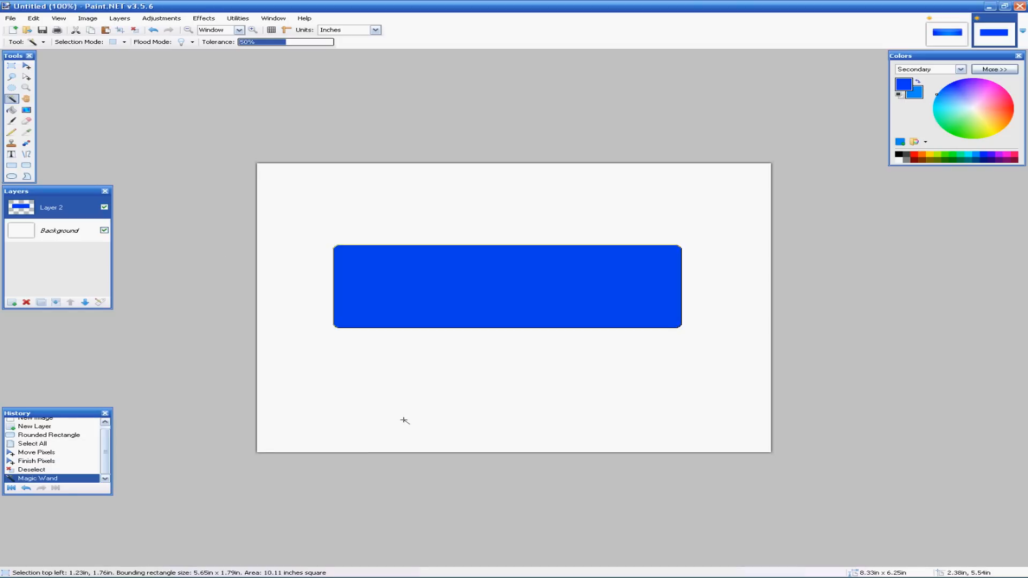
left_click(949, 38)
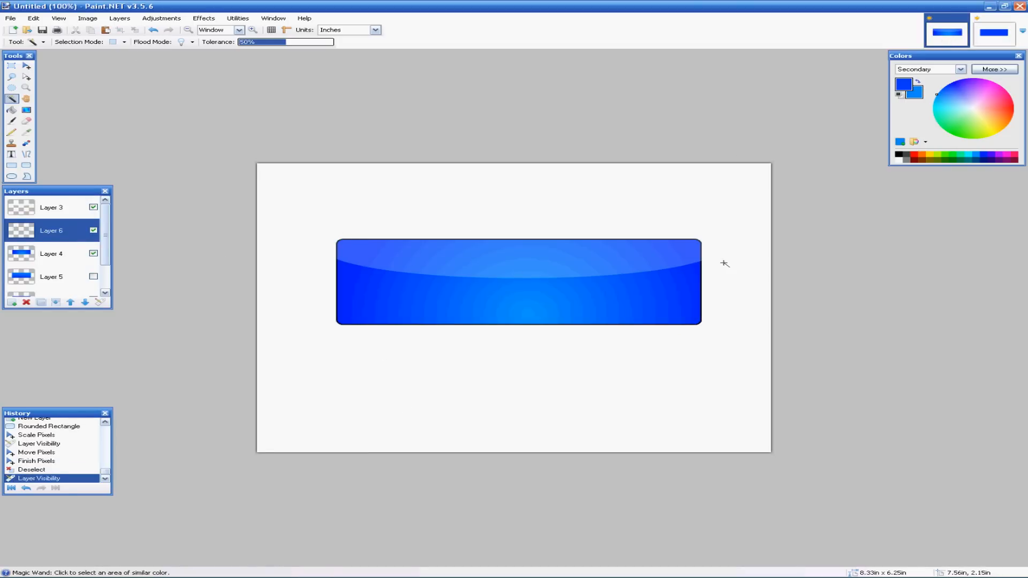
left_click(993, 27)
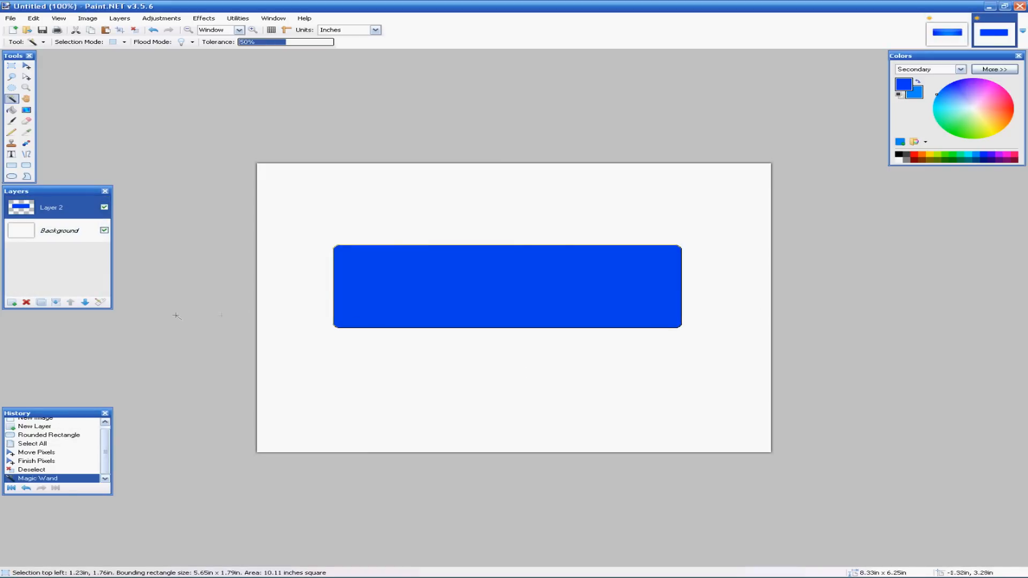
Step: Add a new layer and make white the primary colour, with the darker blue as secondary
left_click(12, 302)
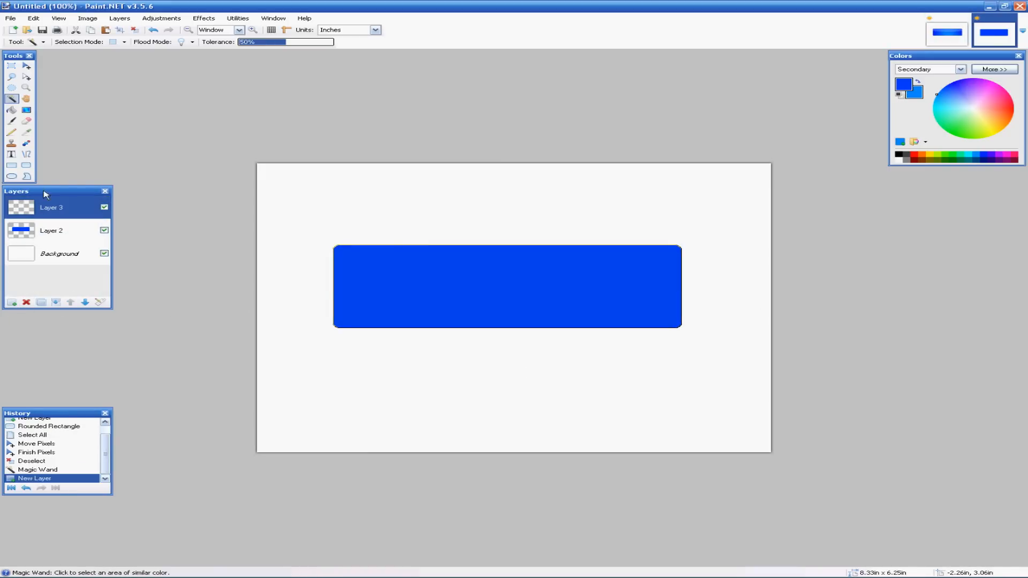
left_click(11, 166)
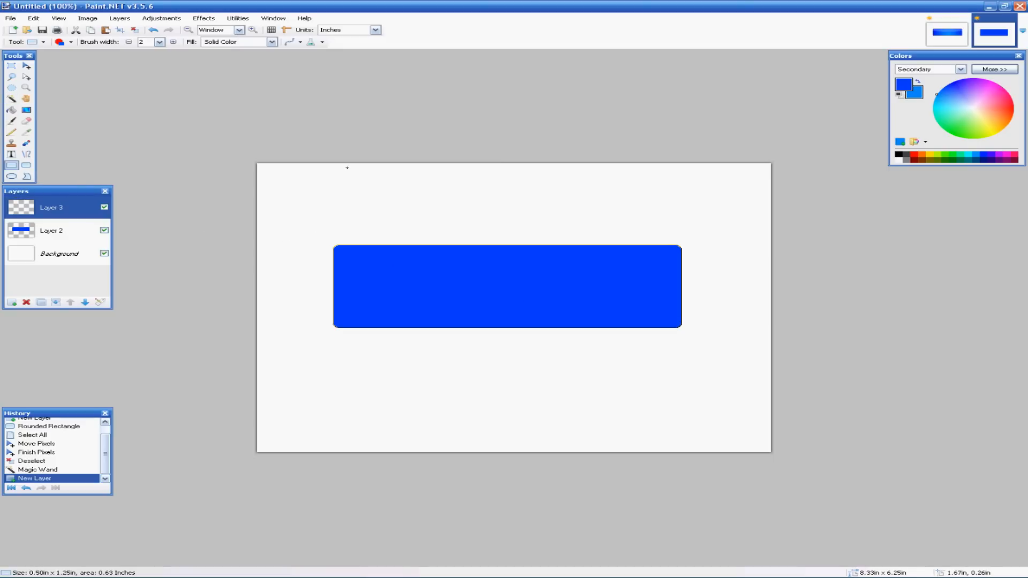
right_click(900, 160)
left_click_drag(636, 287, 636, 287)
left_click(917, 82)
left_click_drag(333, 245, 653, 208)
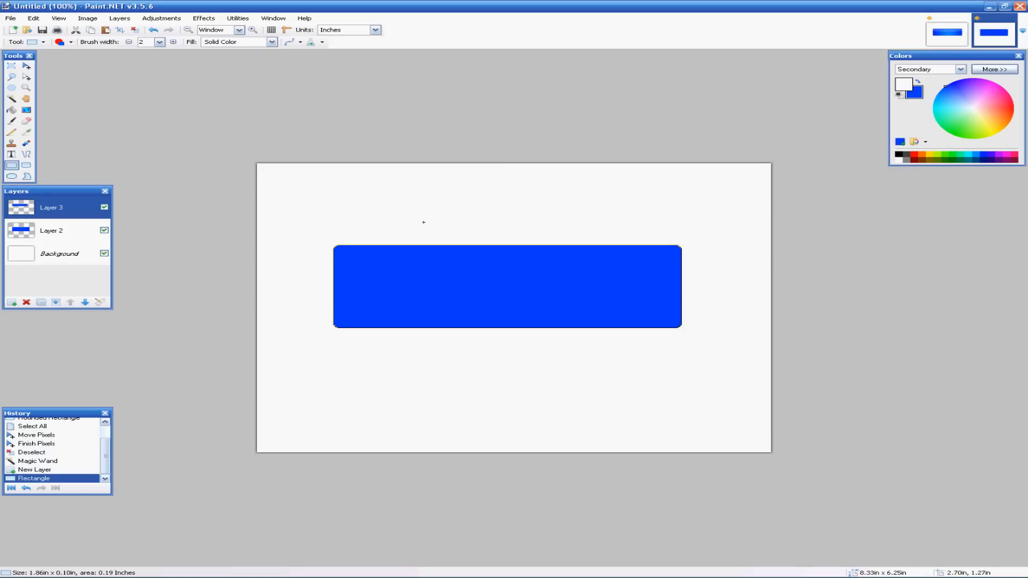
key("ctrl+z")
key("ctrl+z")
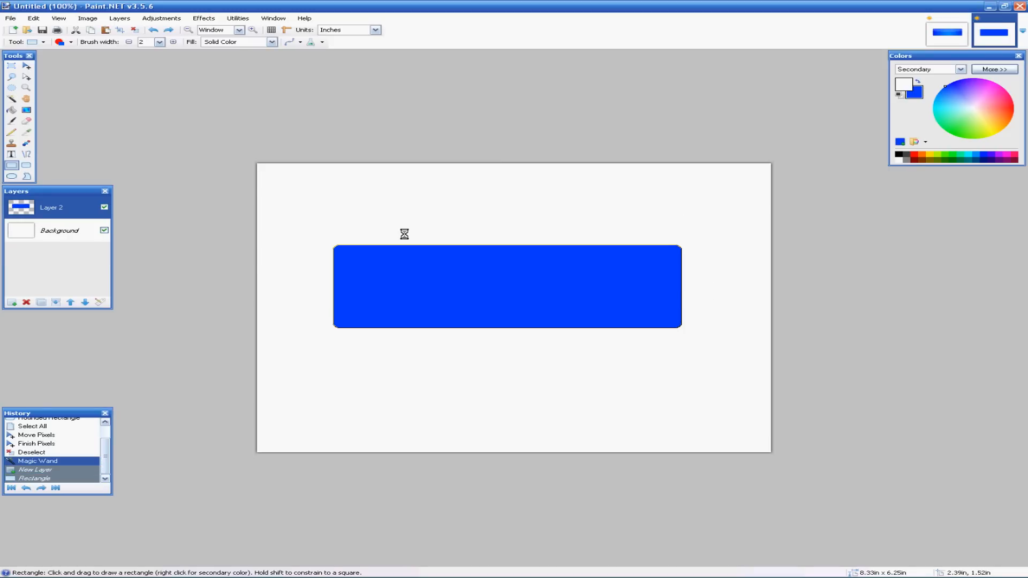
left_click(11, 302)
left_click_drag(332, 245, 740, 291)
key("ctrl+z")
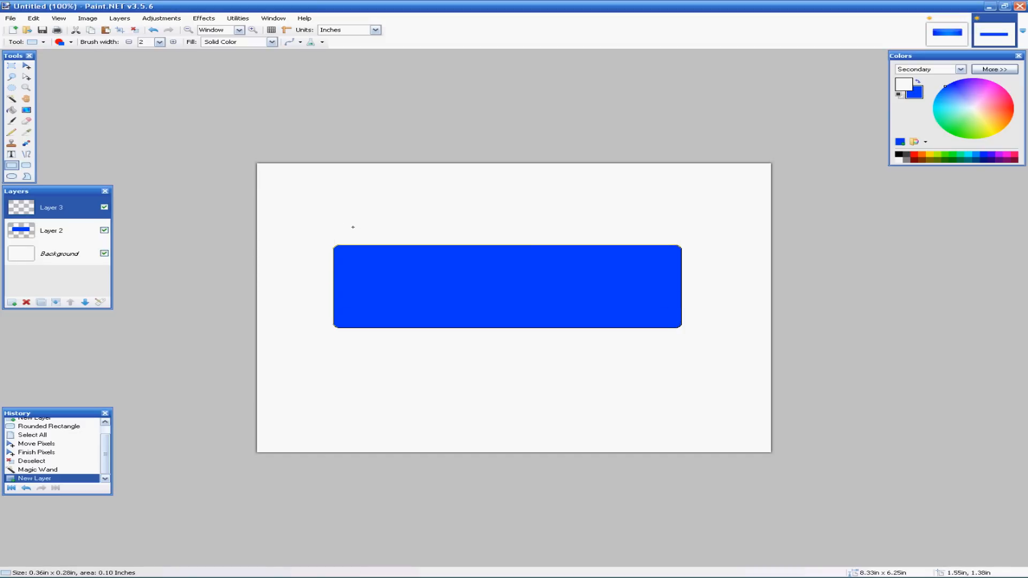
key("ctrl+z")
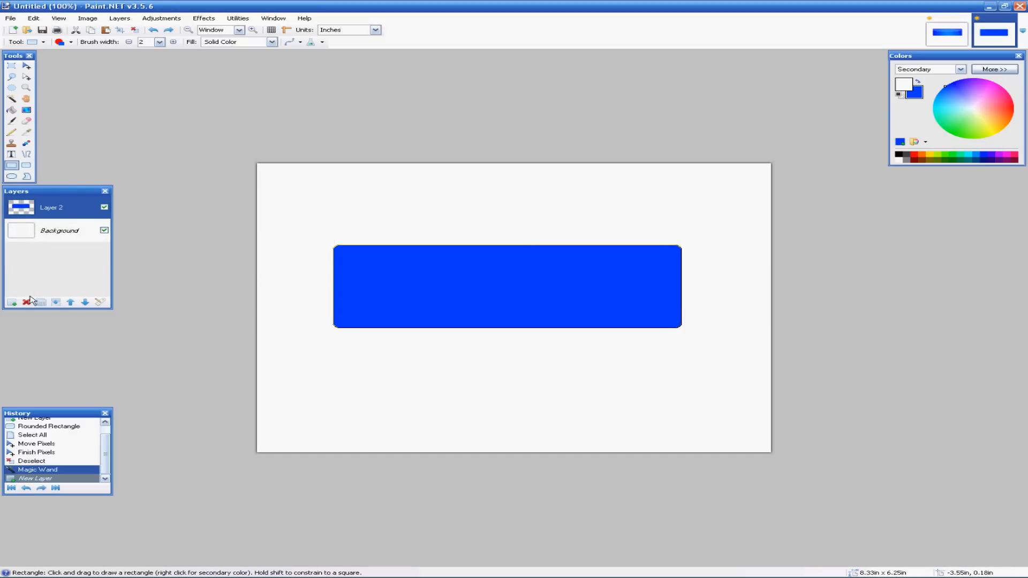
Step: On a new layer, draw a filled white ellipse about 6.39 by 1.82 in over the upper part of the selected rectangle
left_click(11, 302)
left_click(11, 176)
left_click_drag(309, 202, 702, 291)
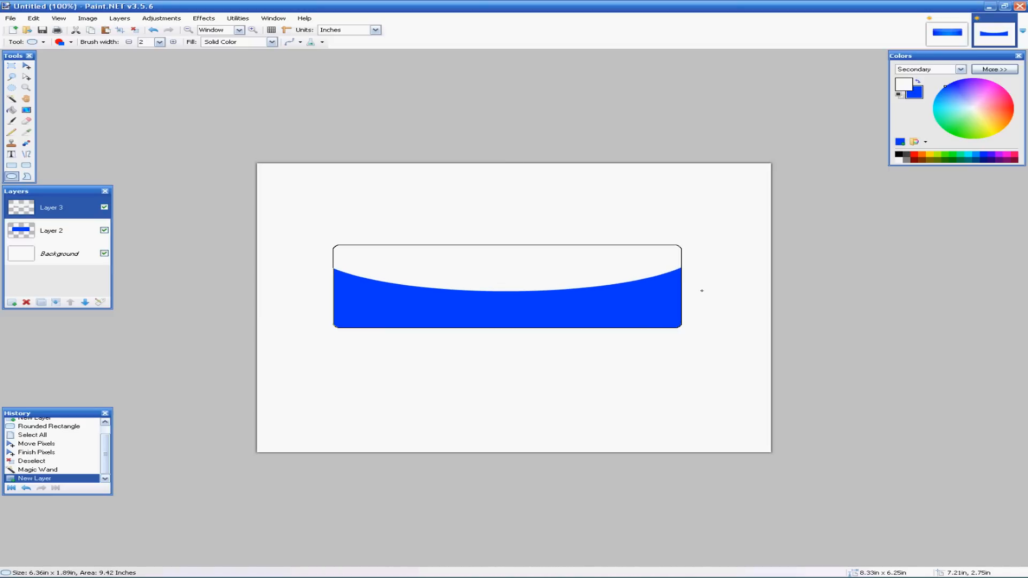
left_click_drag(702, 291, 705, 287)
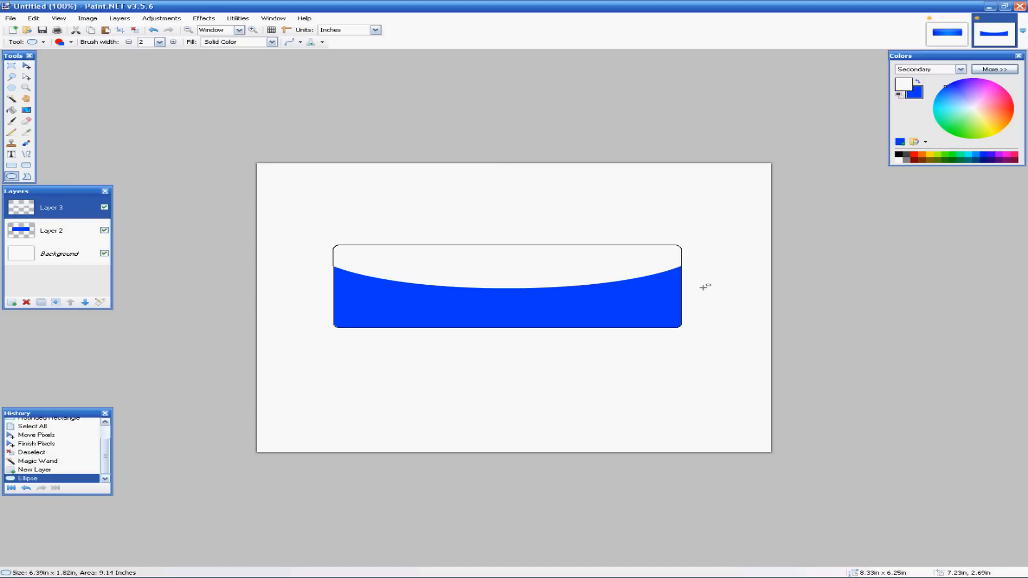
Step: Lower the opacity of the white ellipse's layer to slightly above 63 for a translucent highlight
left_click(101, 304)
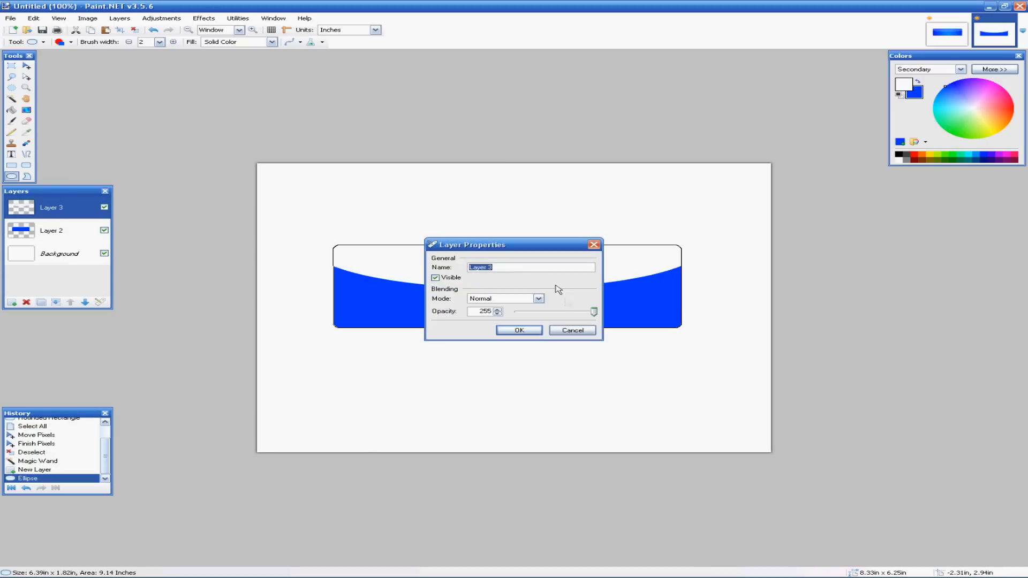
left_click(531, 315)
left_click(532, 315)
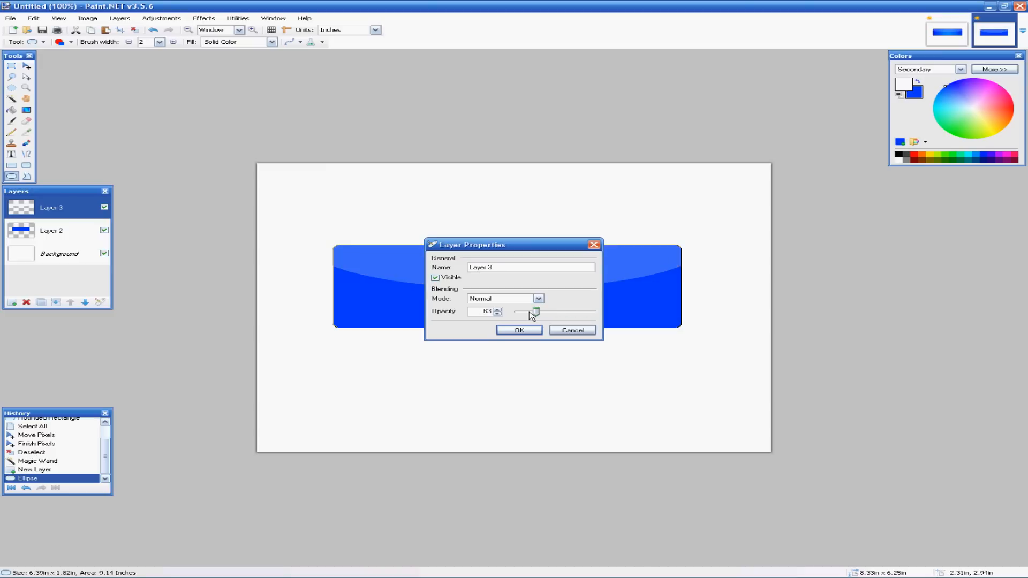
left_click(543, 314)
left_click_drag(517, 247, 501, 92)
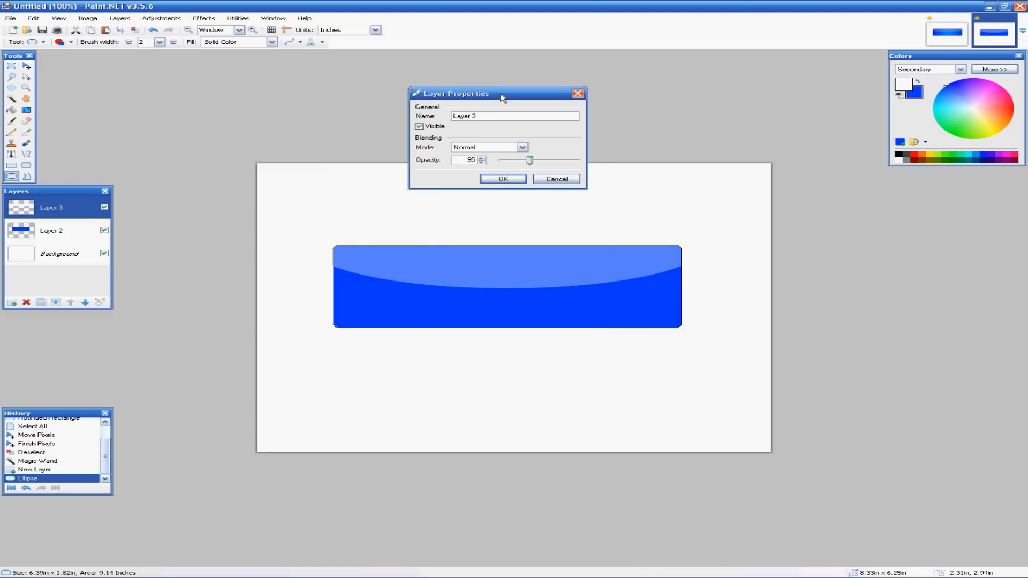
left_click_drag(523, 159, 520, 158)
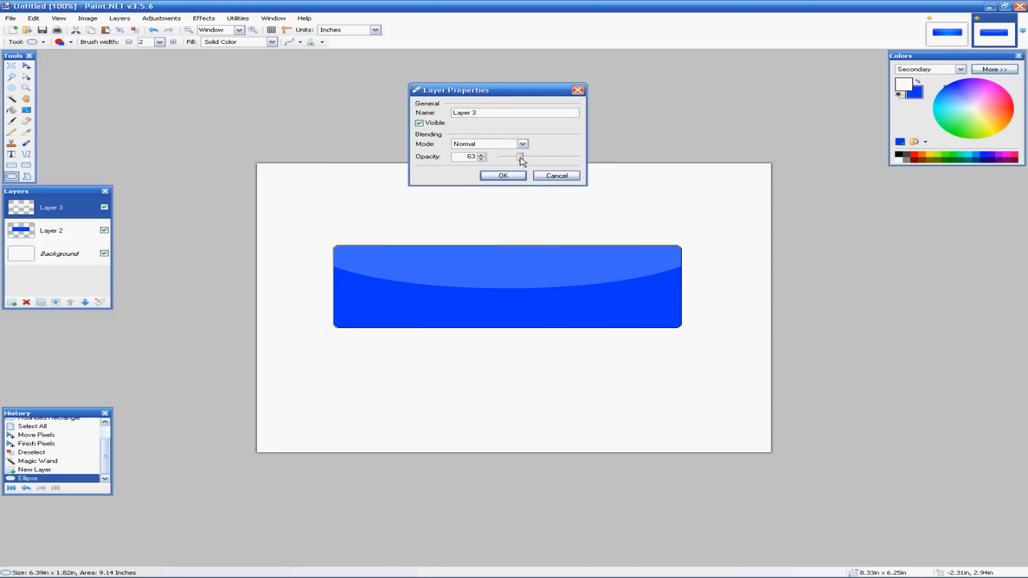
left_click(482, 155)
left_click(503, 176)
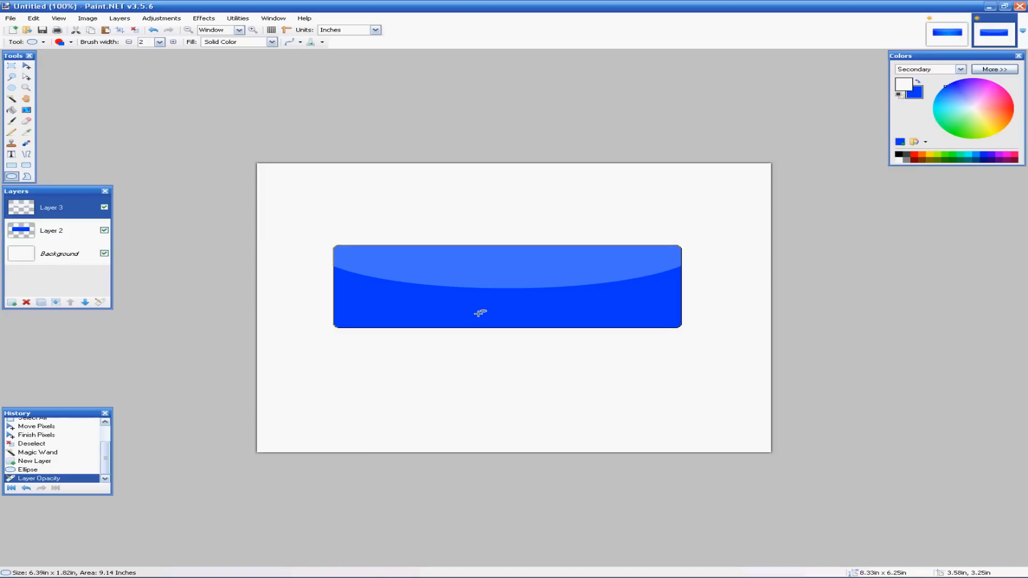
Step: Reselect the blue rectangle on Layer 2 with the Magic Wand and add a new layer directly above it
key("ctrl+d")
left_click(13, 100)
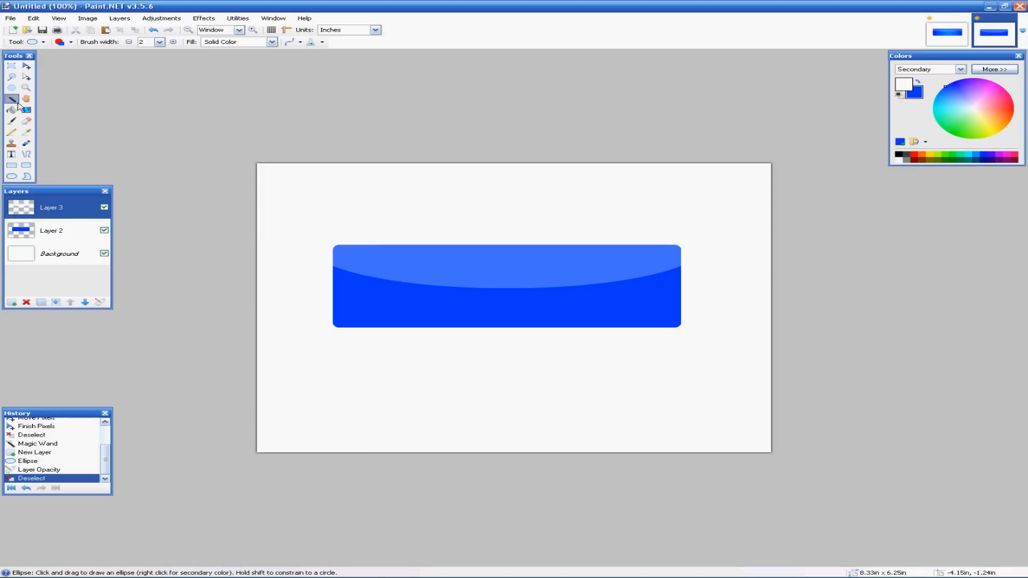
left_click(39, 235)
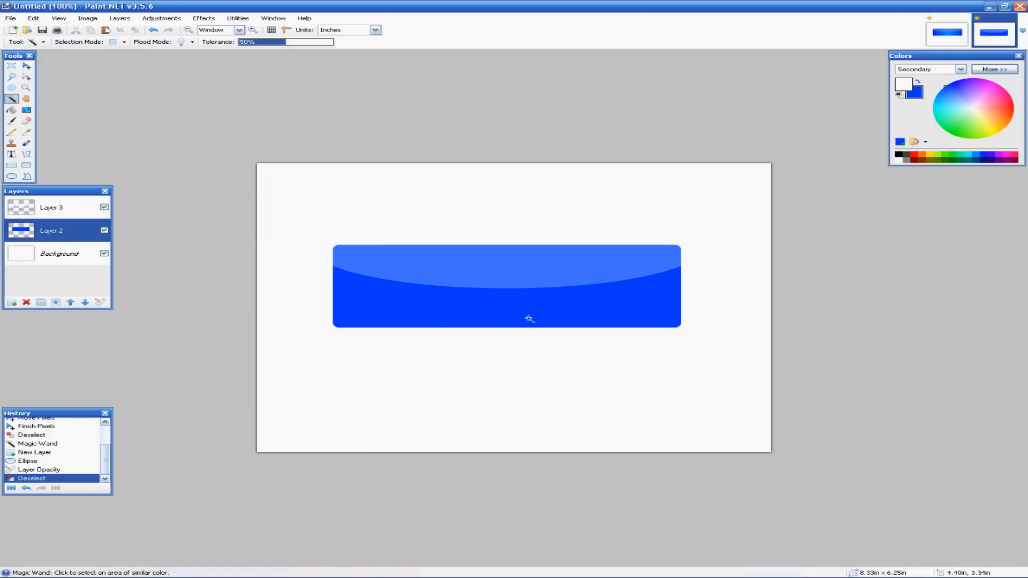
left_click(363, 311)
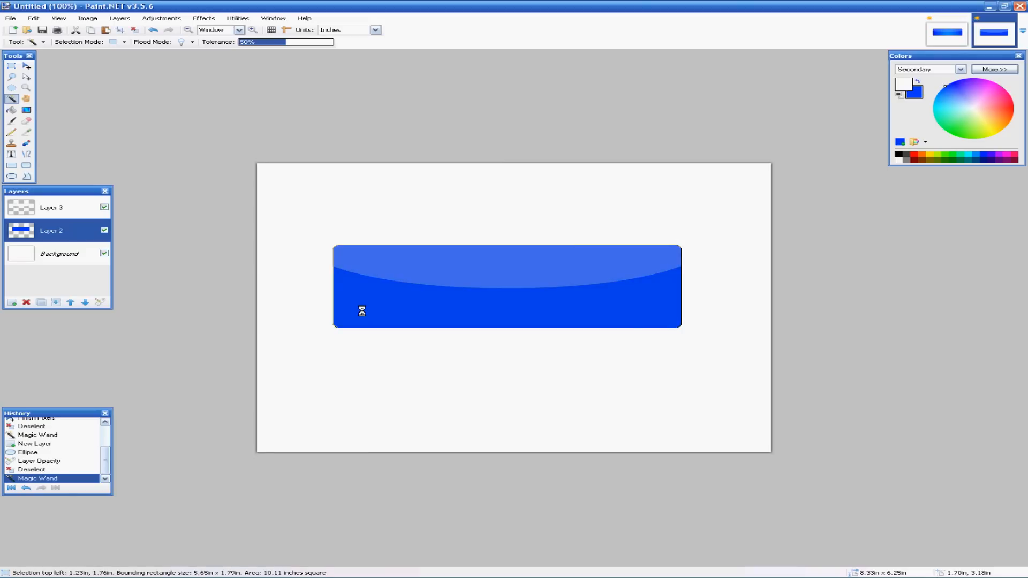
left_click(11, 303)
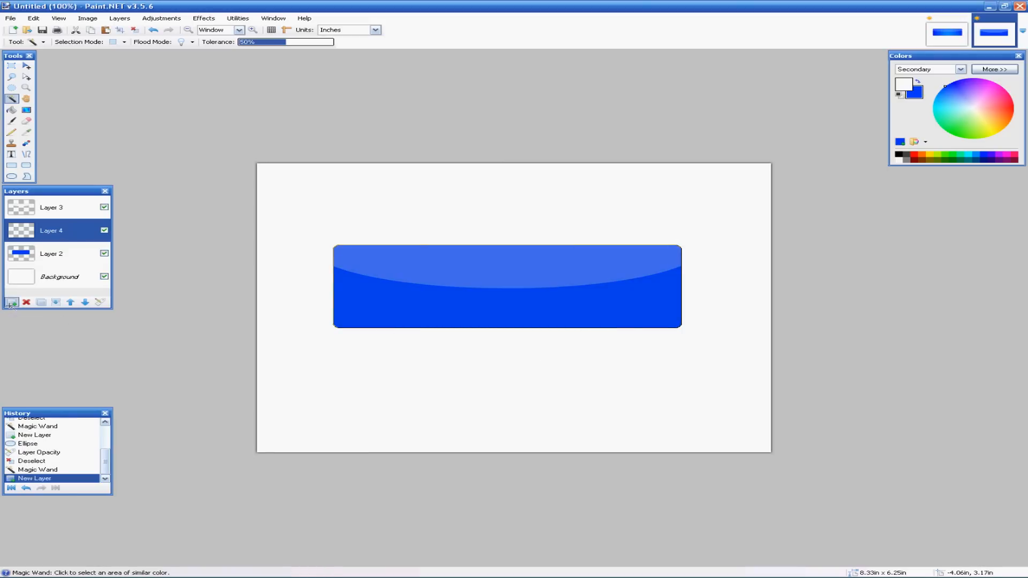
left_click(947, 32)
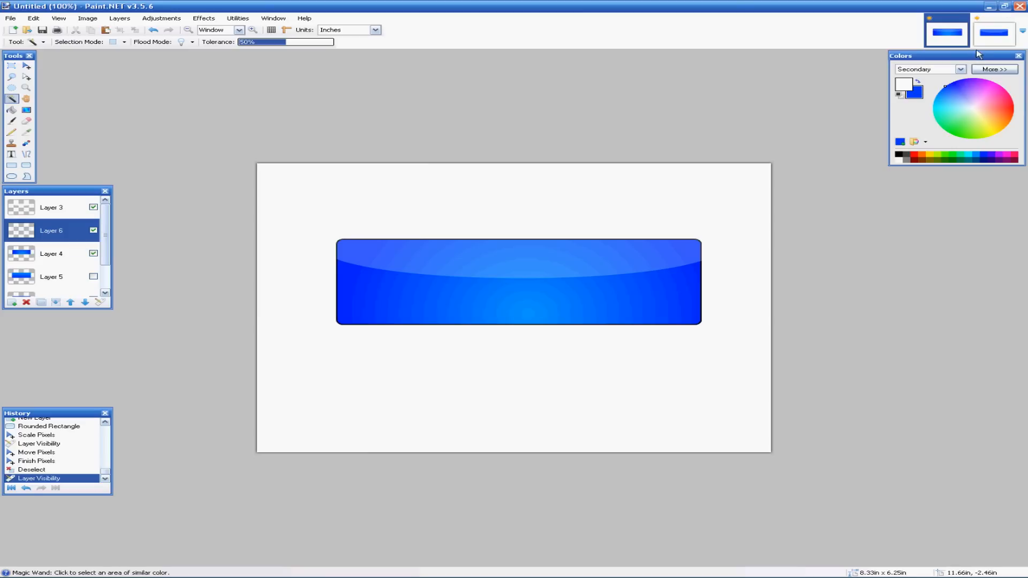
left_click(985, 38)
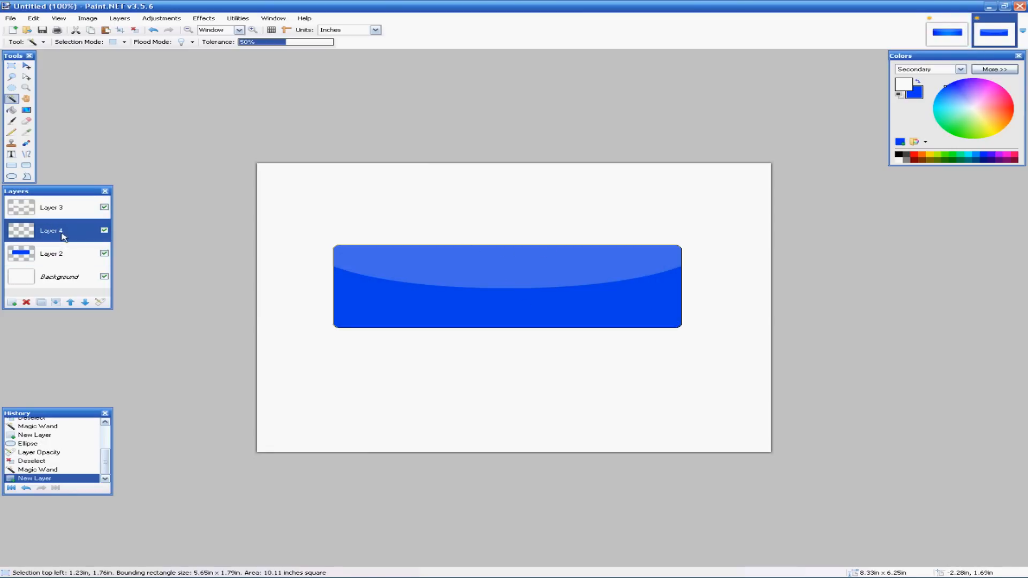
Step: Set up a radial gradient with light blue as the primary colour and a deeper blue as secondary
left_click(26, 110)
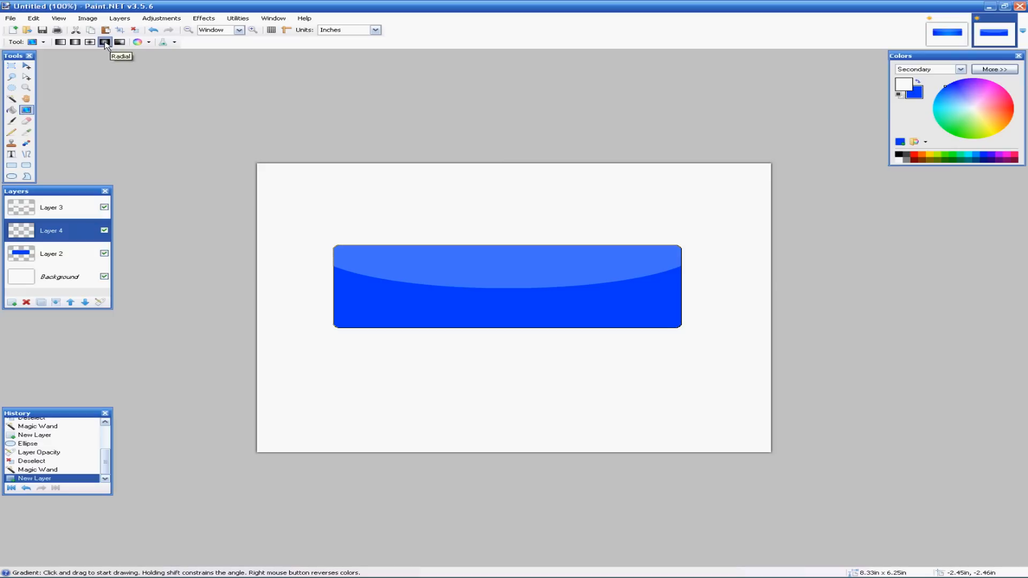
left_click(105, 42)
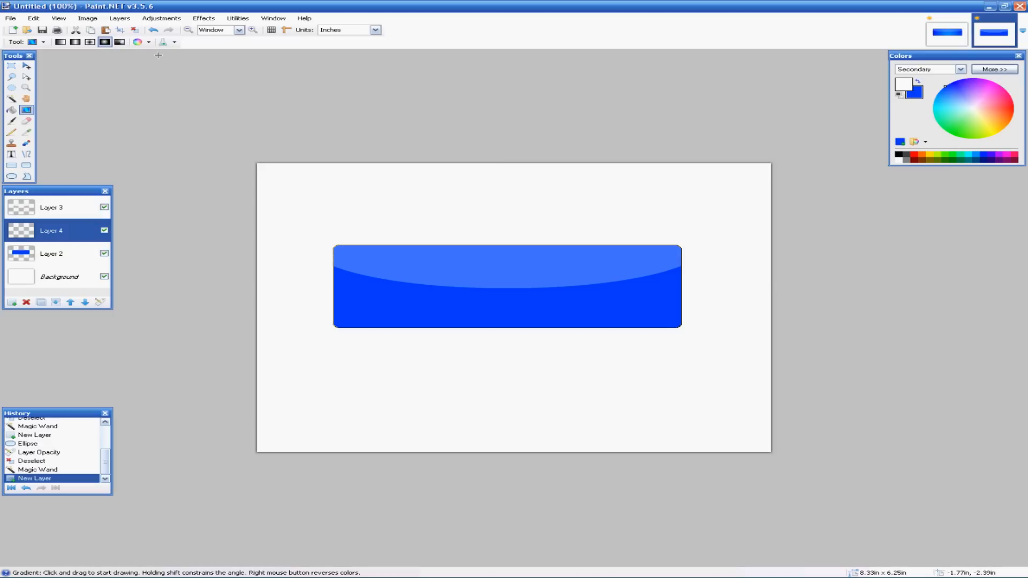
left_click(941, 95)
left_click(948, 85)
left_click(909, 87)
left_click_drag(960, 99, 931, 92)
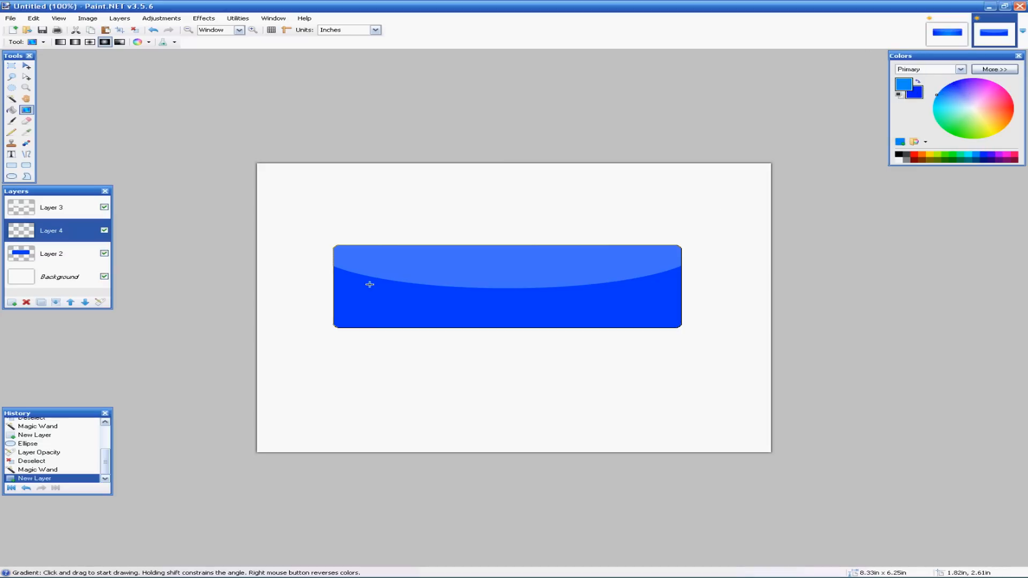
Step: Draw the radial gradient on Layer 4 from the button's lower centre to beyond its upper edge, fine-tune both ends and deselect
left_click_drag(524, 319, 615, 253)
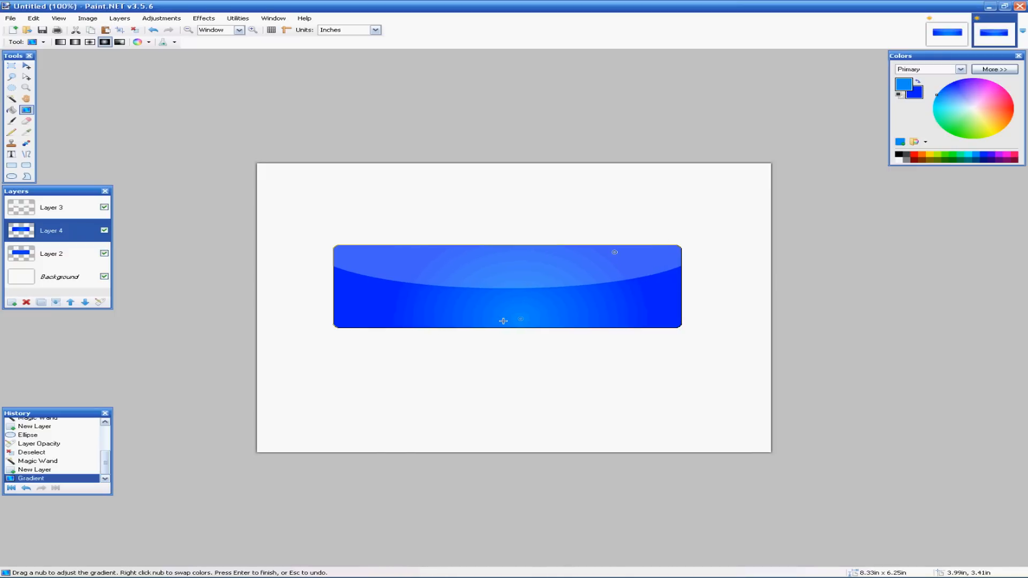
left_click_drag(518, 319, 505, 322)
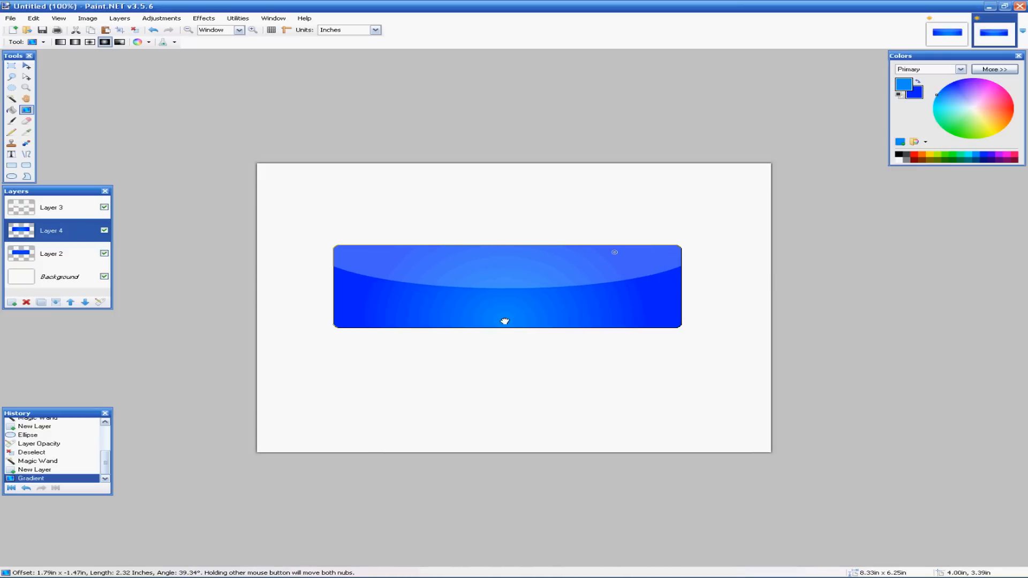
left_click_drag(505, 320, 513, 319)
left_click_drag(613, 253, 624, 218)
left_click(509, 320)
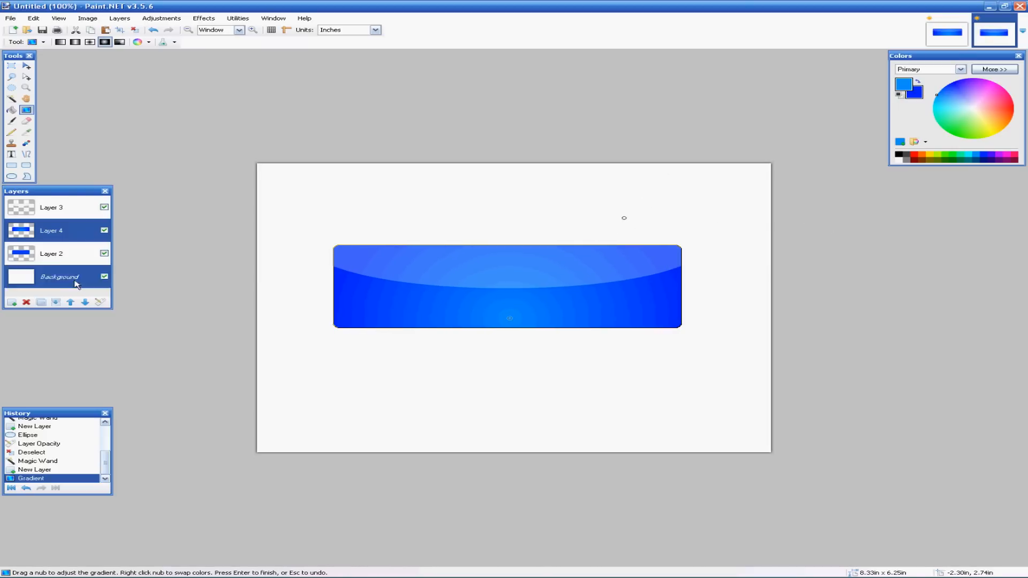
key("ctrl+d")
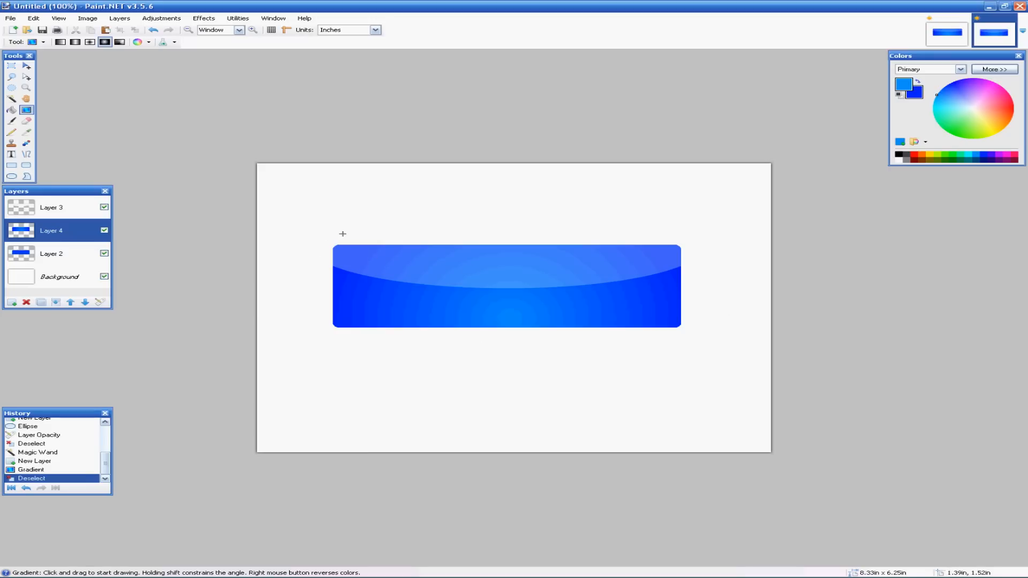
Step: Check the finished example, then on a new layer above the gradient draw a black, outline-only rounded rectangle about 5.94 by 2.10 in around the button, brush width 2
left_click(947, 31)
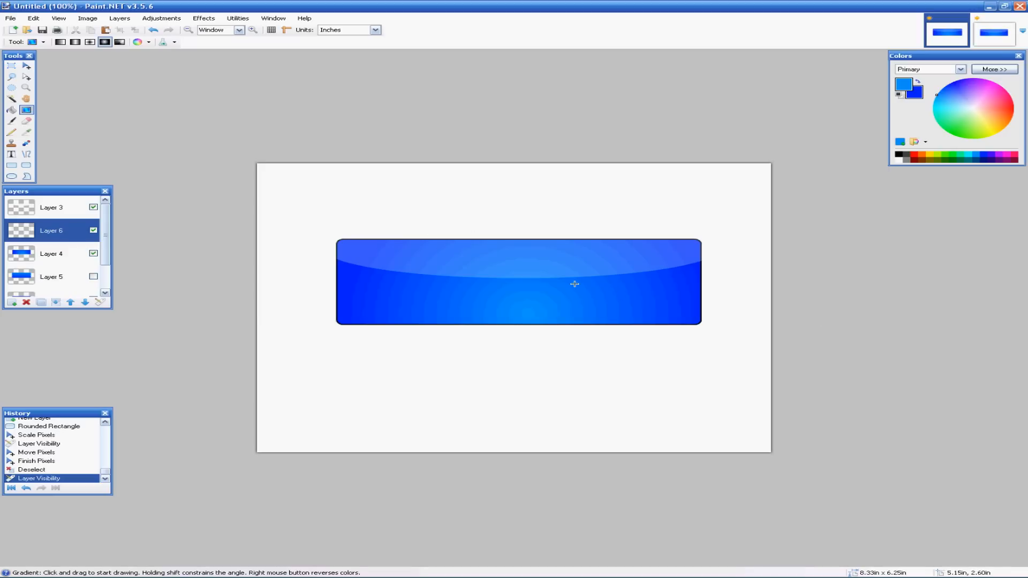
left_click(994, 33)
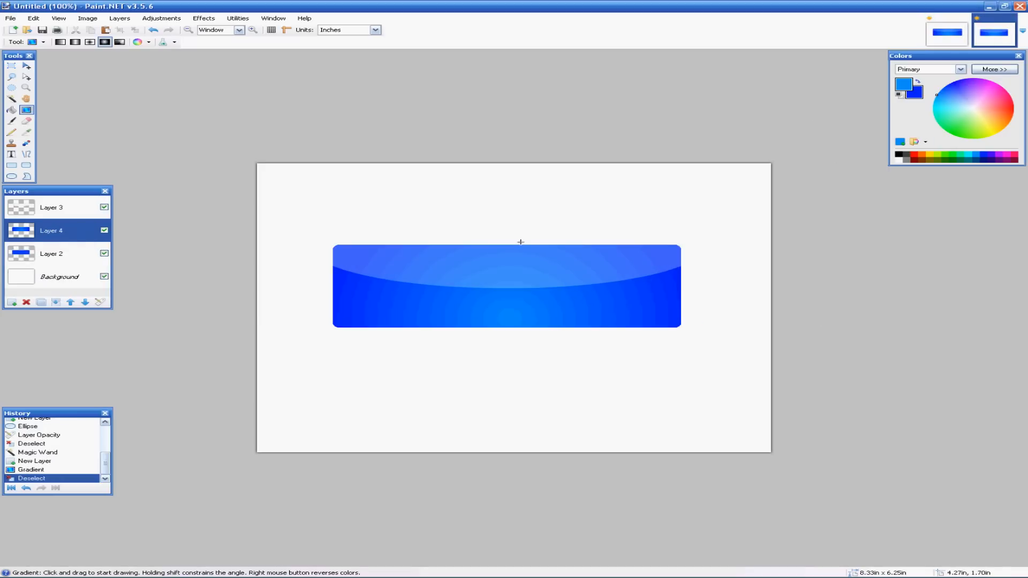
left_click(12, 303)
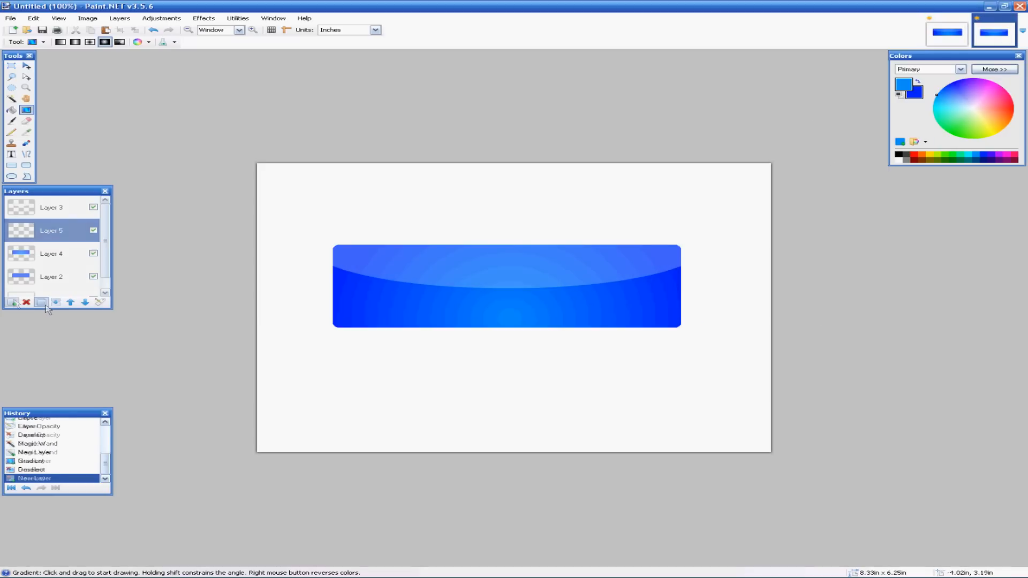
left_click(26, 167)
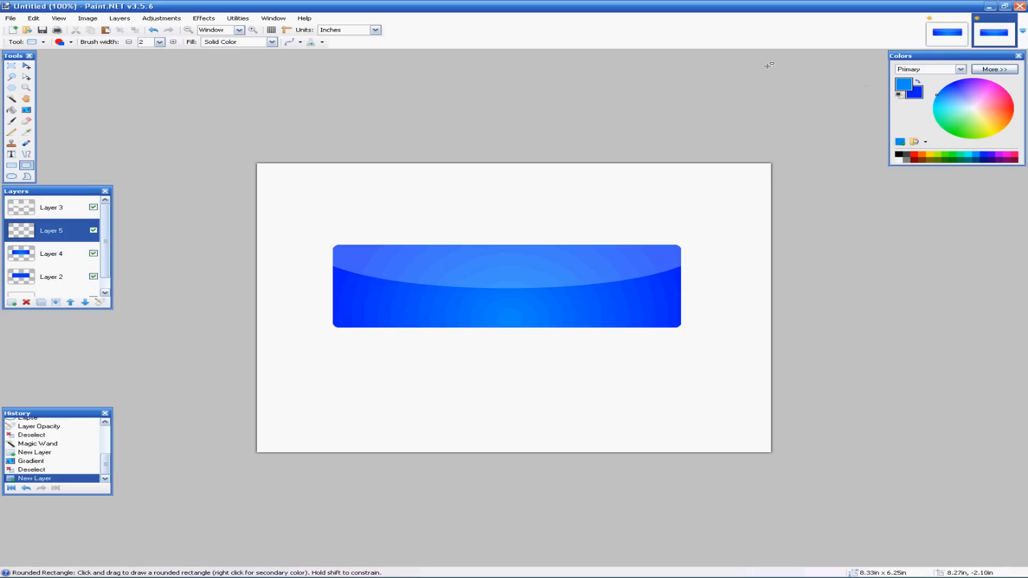
left_click(899, 155)
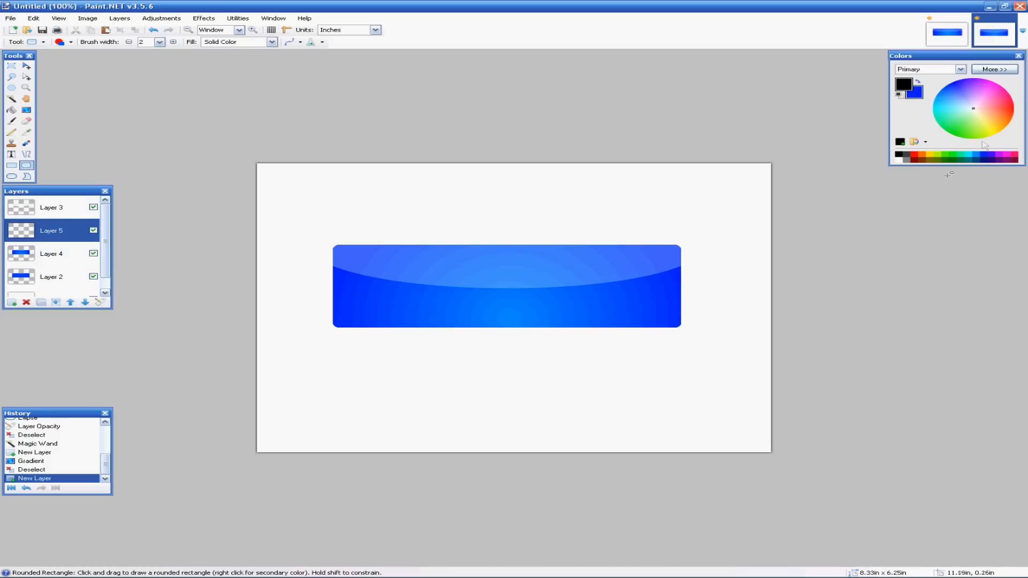
left_click(71, 43)
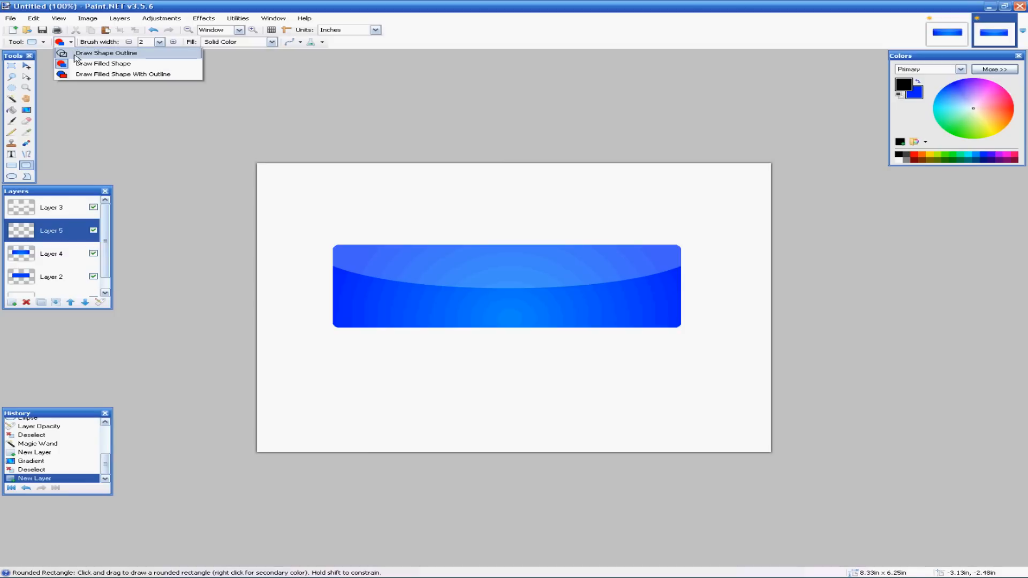
left_click(107, 52)
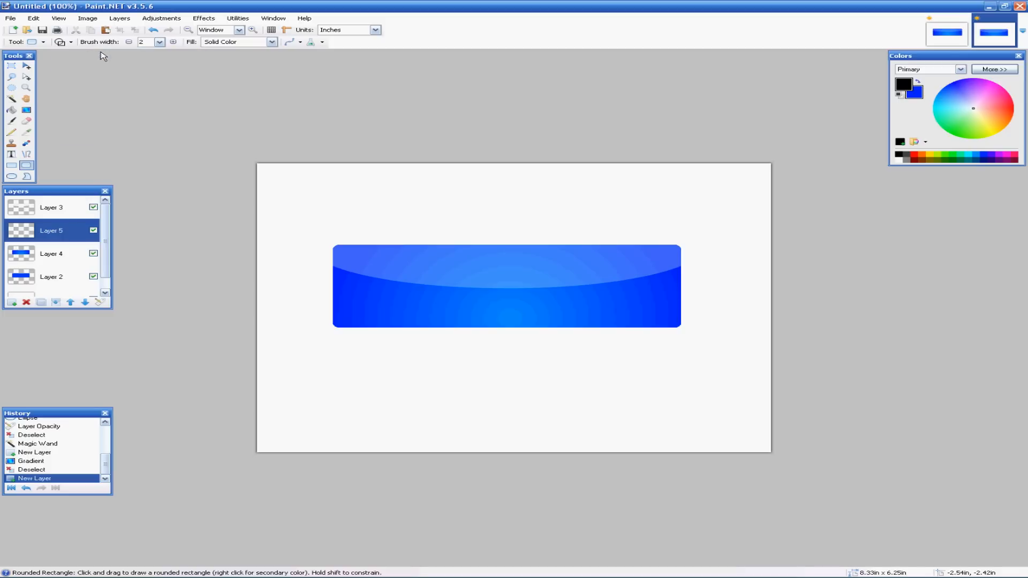
left_click_drag(321, 236, 687, 334)
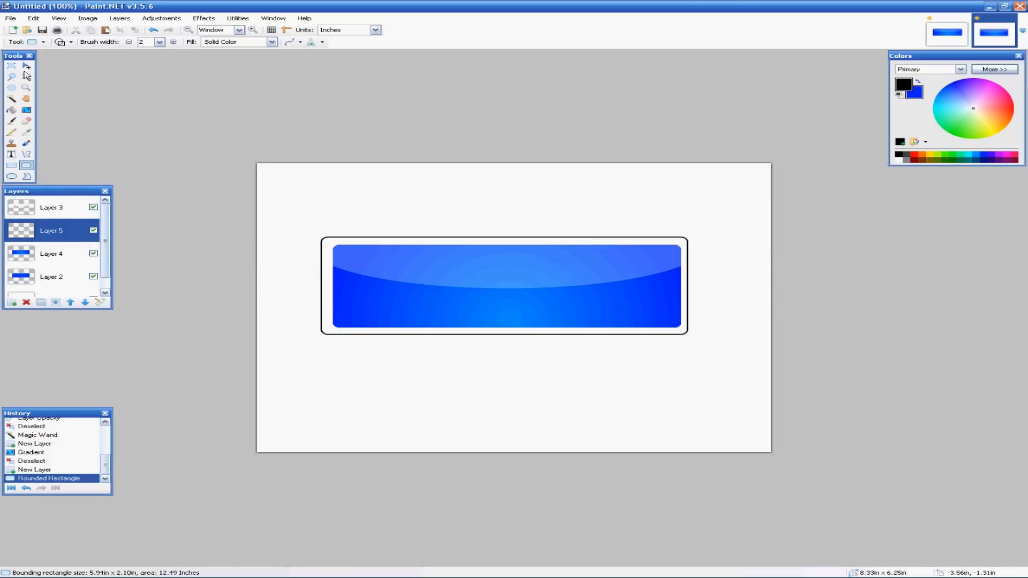
Step: Select the black outline with the Magic Wand, scale and move it to about 5.66 by 1.81 in to fit the button's edges, and deselect
left_click(10, 99)
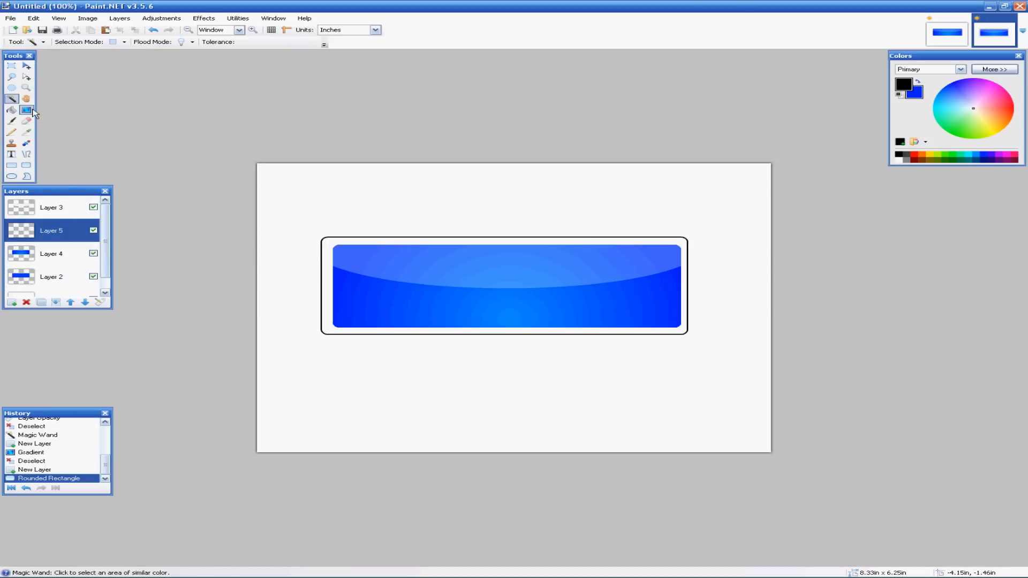
left_click(323, 241)
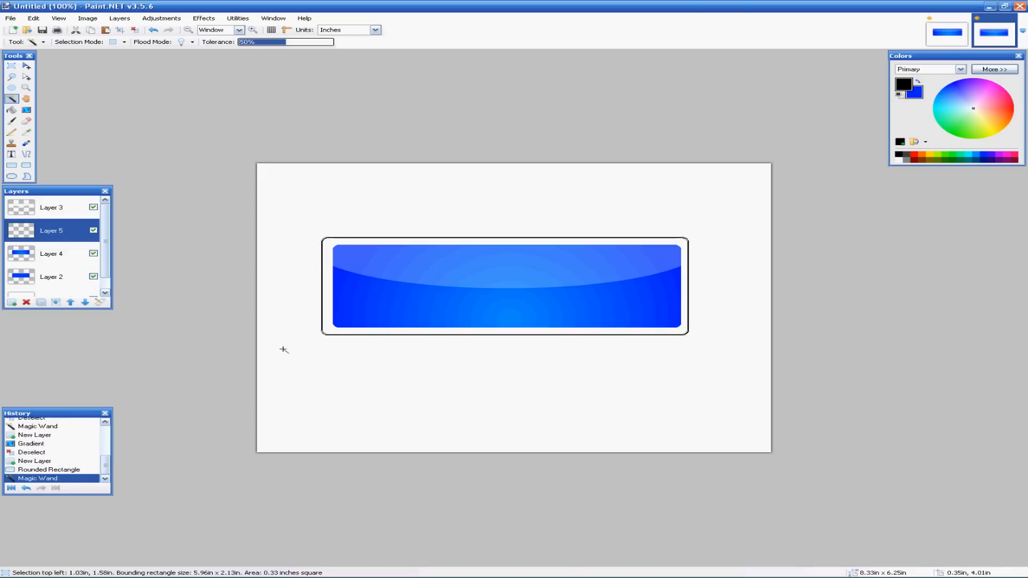
left_click(26, 65)
mouse_move(322, 238)
left_mouse_down()
mouse_move(332, 240)
mouse_move(322, 235)
left_mouse_up()
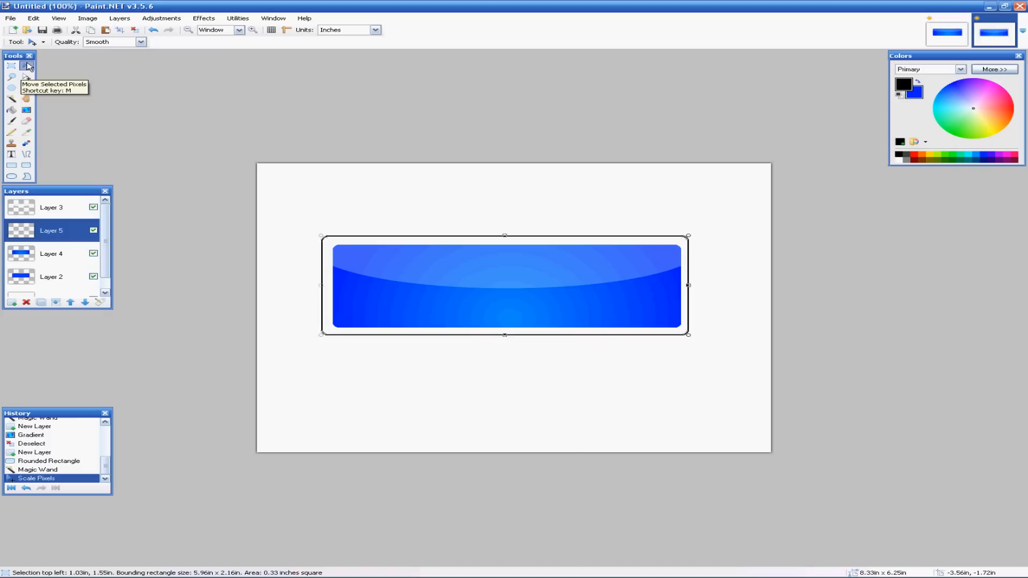
left_click_drag(321, 236, 331, 244)
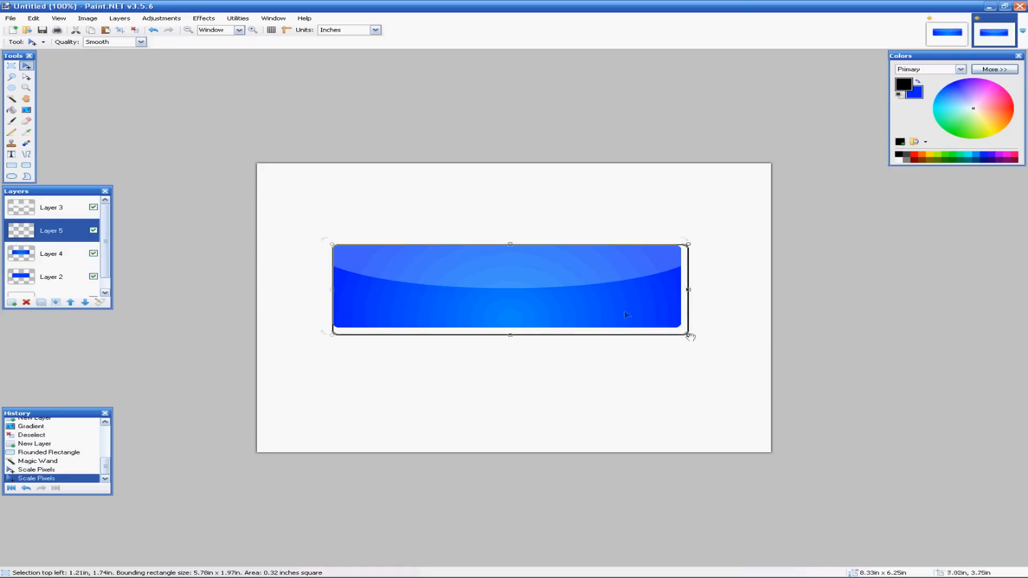
left_click_drag(688, 333, 684, 329)
left_click(716, 303)
left_click_drag(330, 331, 333, 327)
left_click(404, 207)
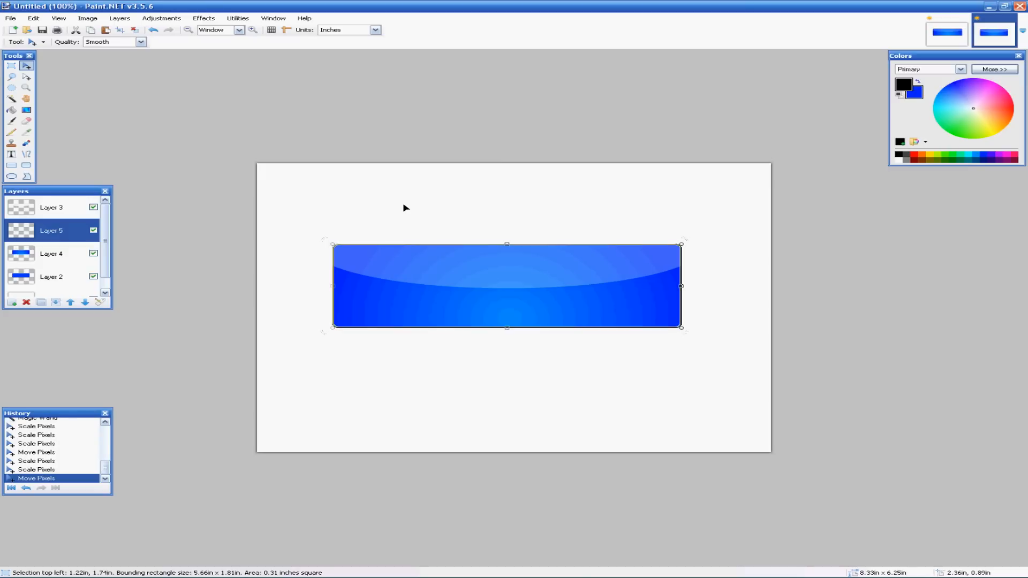
key("ctrl+d")
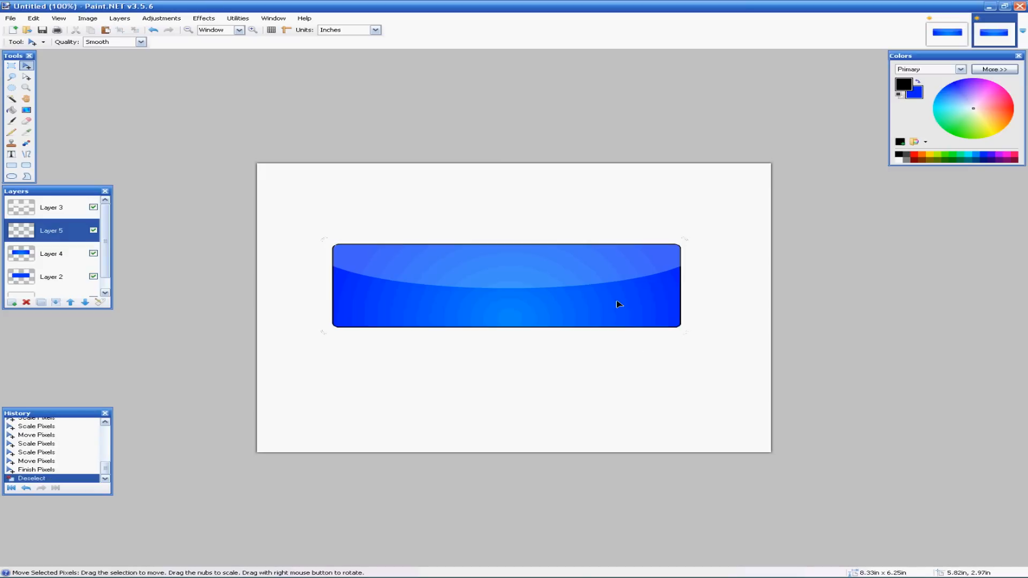
Step: Try a small black rounded-rectangle outline with brush width 6 above the button's upper-left corner and undo it
left_click(27, 167)
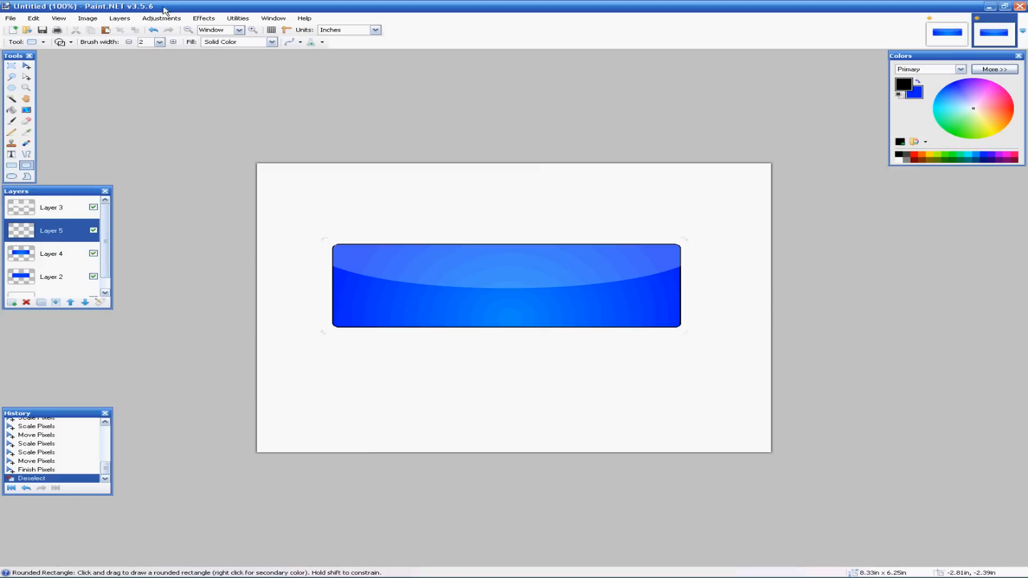
left_click(173, 43)
mouse_move(313, 236)
left_mouse_down()
mouse_move(348, 259)
mouse_move(621, 325)
mouse_move(688, 327)
mouse_move(627, 292)
mouse_move(328, 231)
mouse_move(331, 222)
left_mouse_up()
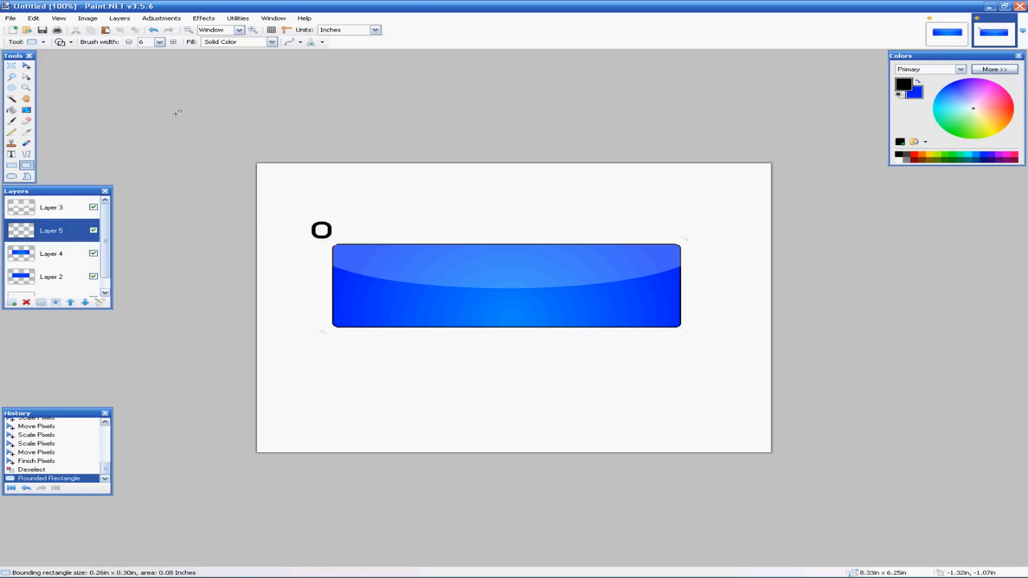
key("ctrl+z")
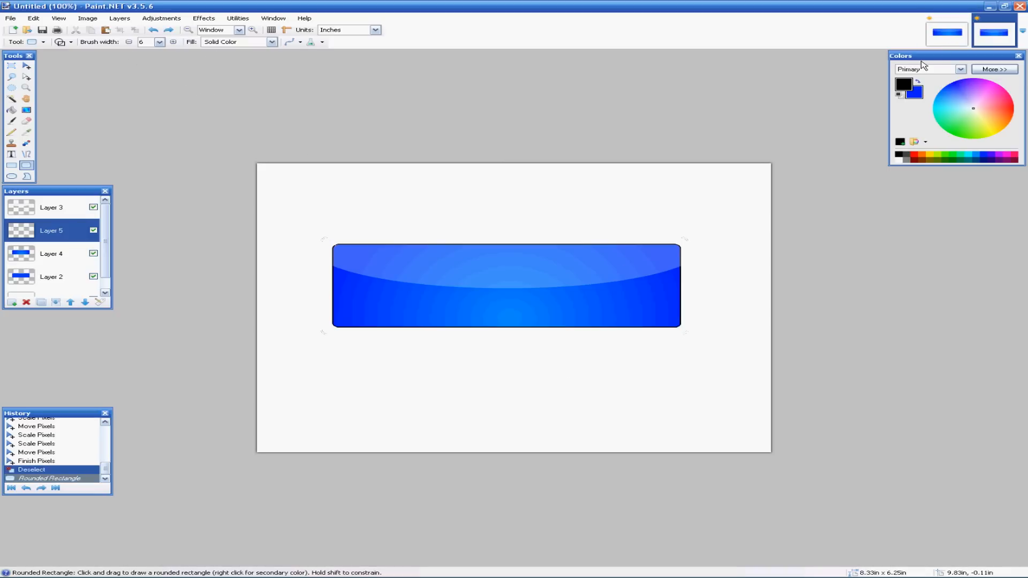
Step: Compare the outlined button with the finished example image
left_click(947, 32)
left_click(1001, 38)
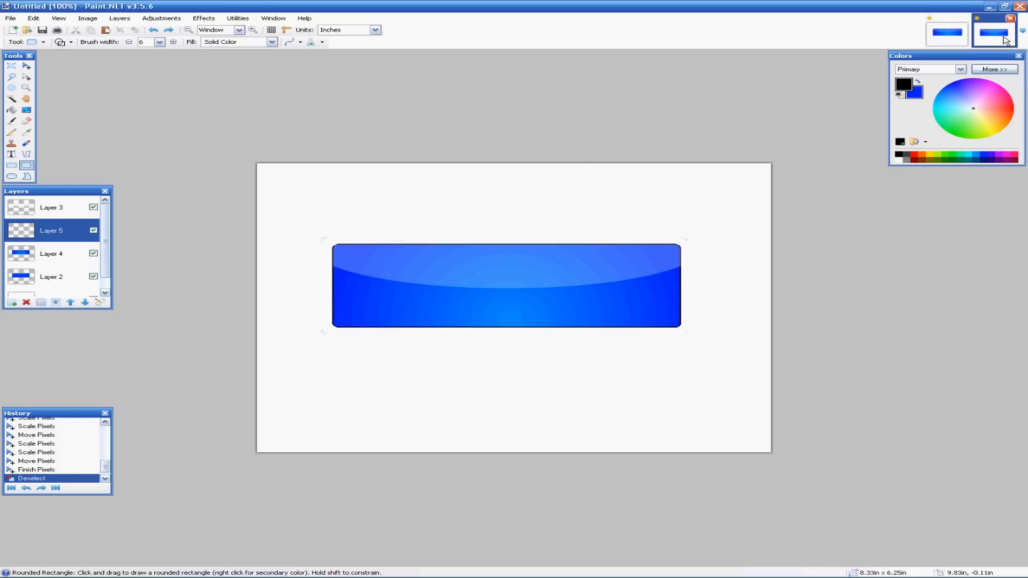